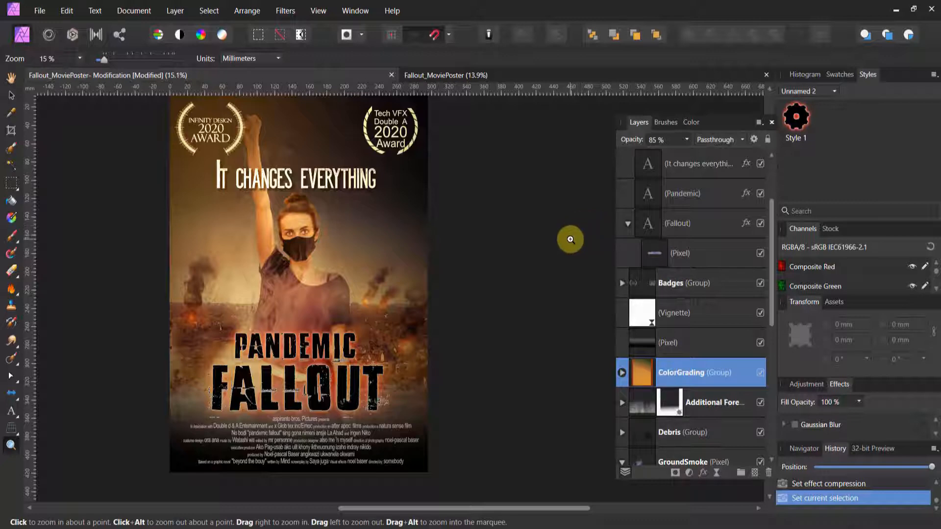
Collapse the Title group and duplicate the image layers from the Pixel layer beneath Vignette down through the stack
{"action": "scroll", "coordinate": [662, 274], "scroll_direction": "up", "scroll_amount": 3}
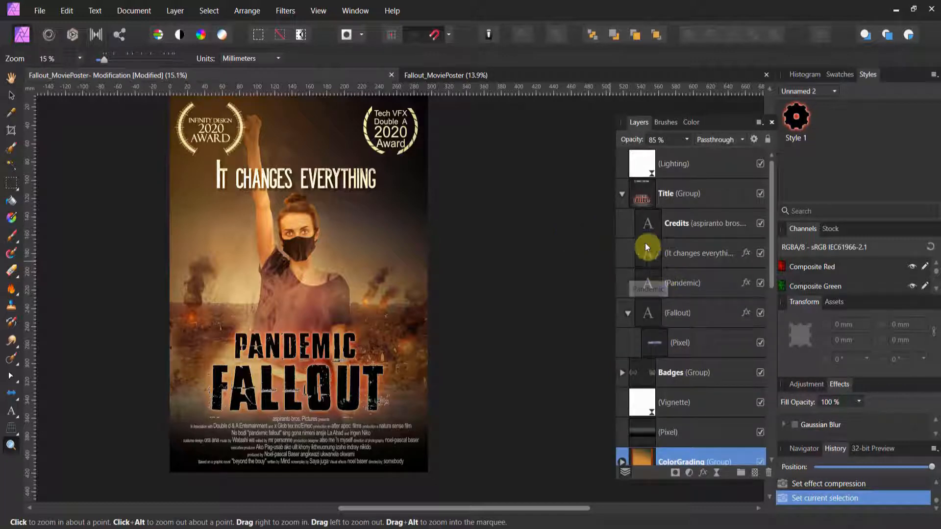
{"action": "left_click", "coordinate": [623, 195]}
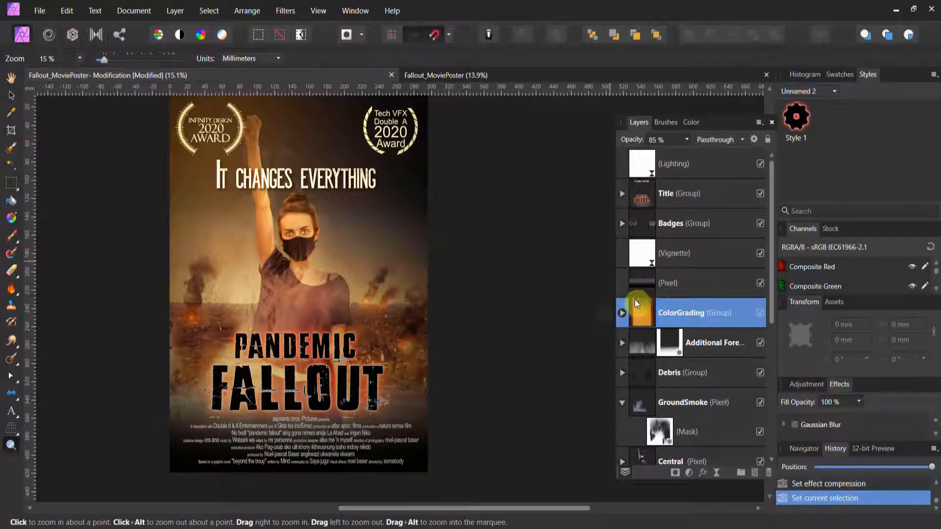
{"action": "left_click", "coordinate": [645, 287]}
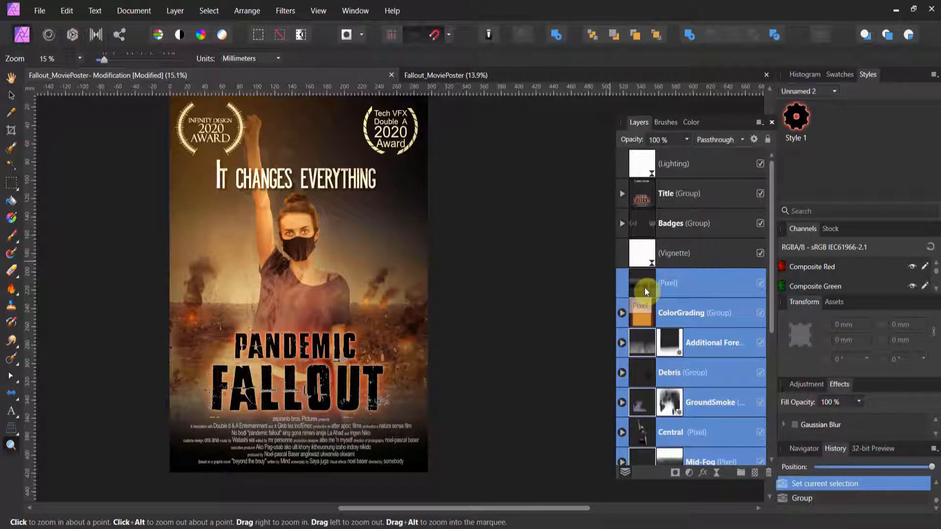
{"action": "right_click", "coordinate": [645, 287]}
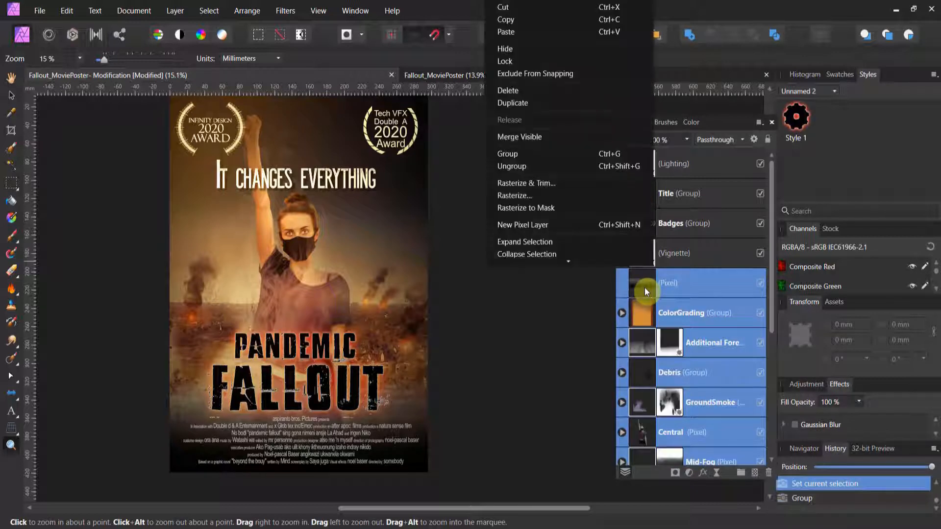
{"action": "left_click", "coordinate": [617, 111]}
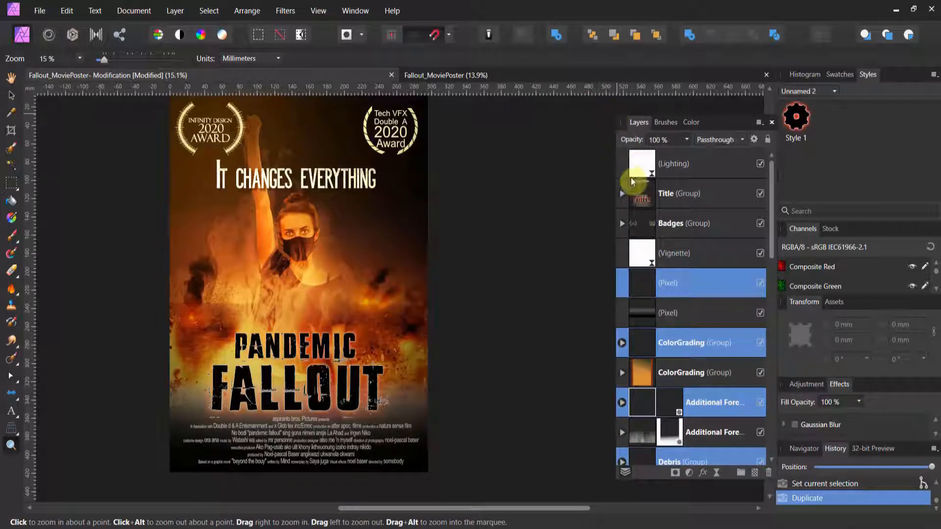
Reorder the duplicated layers so the full copied stack sits above the originals, directly below the Vignette layer
{"action": "left_click", "coordinate": [638, 338]}
{"action": "left_click_drag", "start_coordinate": [640, 304], "coordinate": [641, 320]}
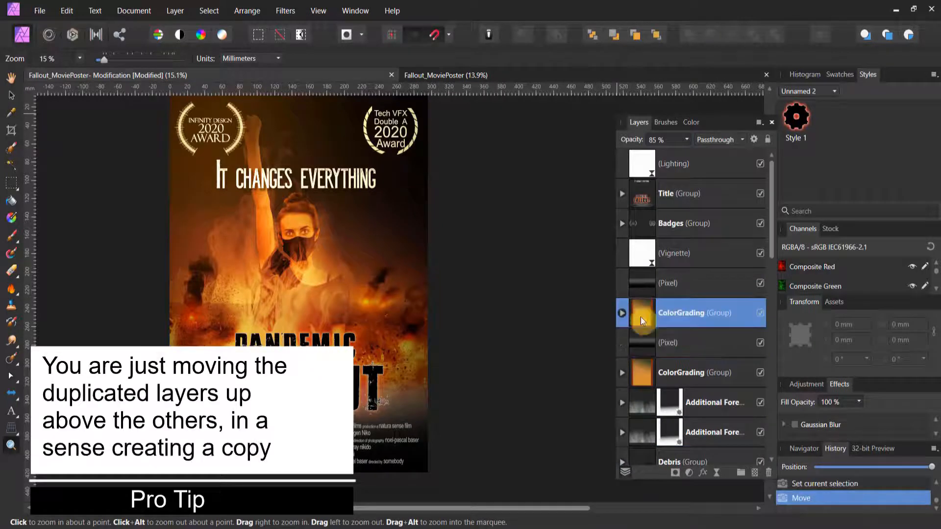
{"action": "left_click_drag", "start_coordinate": [646, 403], "coordinate": [651, 332]}
{"action": "scroll", "coordinate": [647, 344], "scroll_direction": "down", "scroll_amount": 2}
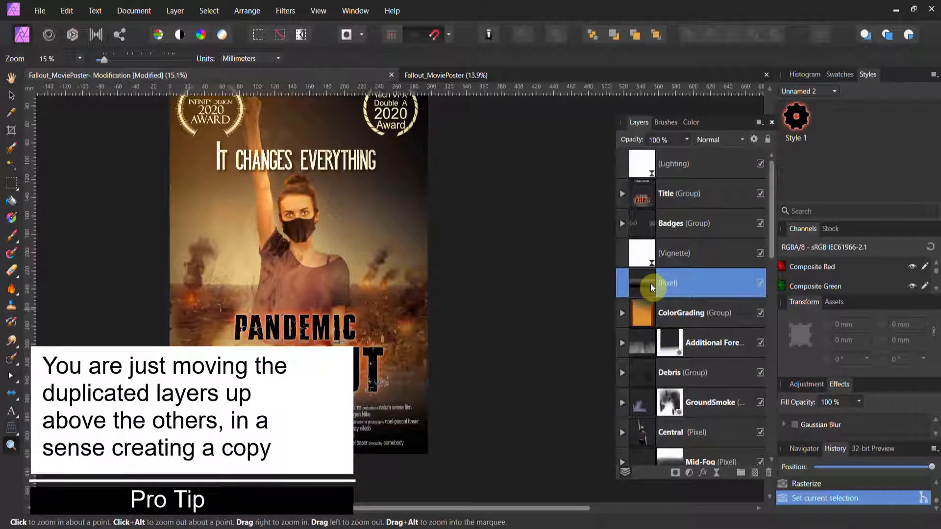
Merge the copied layers, from the upper Pixel layer down to the Sky rectangle, into a single layer
{"action": "scroll", "coordinate": [651, 283], "scroll_direction": "down", "scroll_amount": 5}
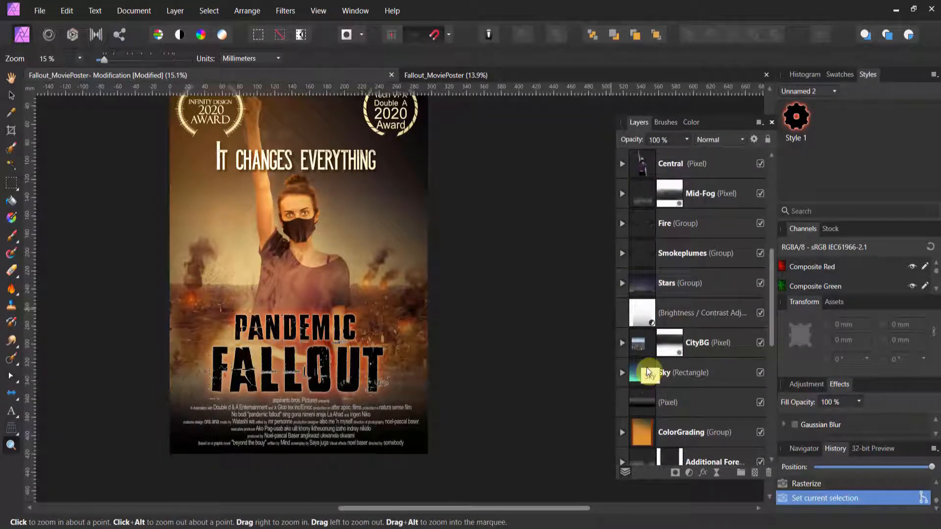
{"action": "left_click", "coordinate": [646, 367], "text": "shift"}
{"action": "scroll", "coordinate": [645, 371], "scroll_direction": "up", "scroll_amount": 3}
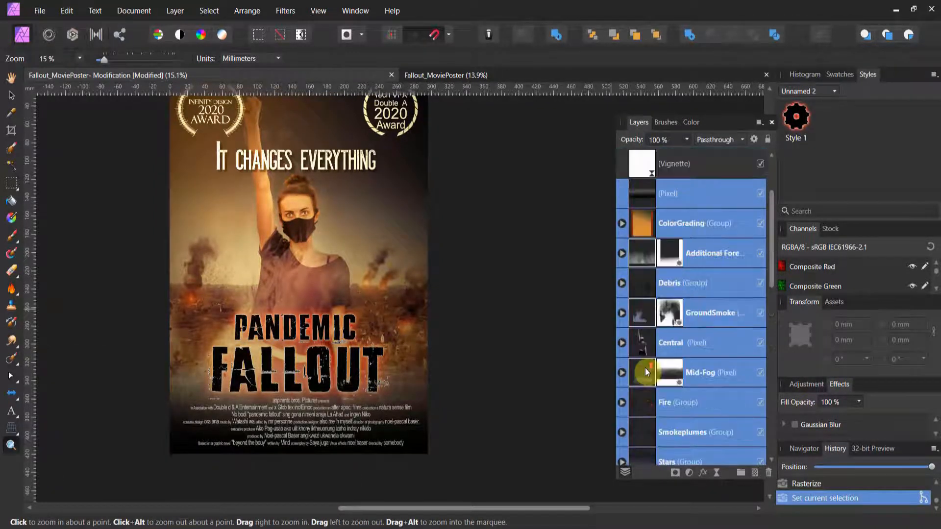
{"action": "left_click", "coordinate": [176, 12]}
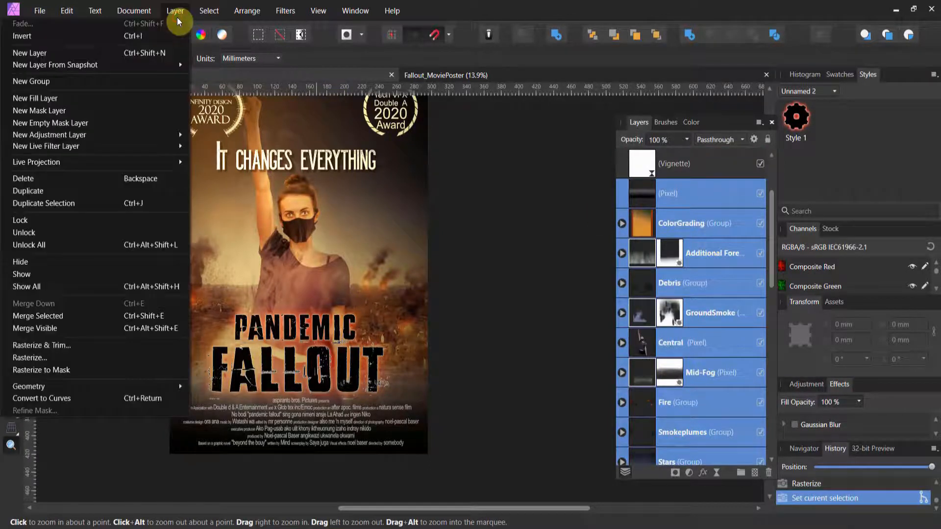
{"action": "left_click", "coordinate": [140, 314]}
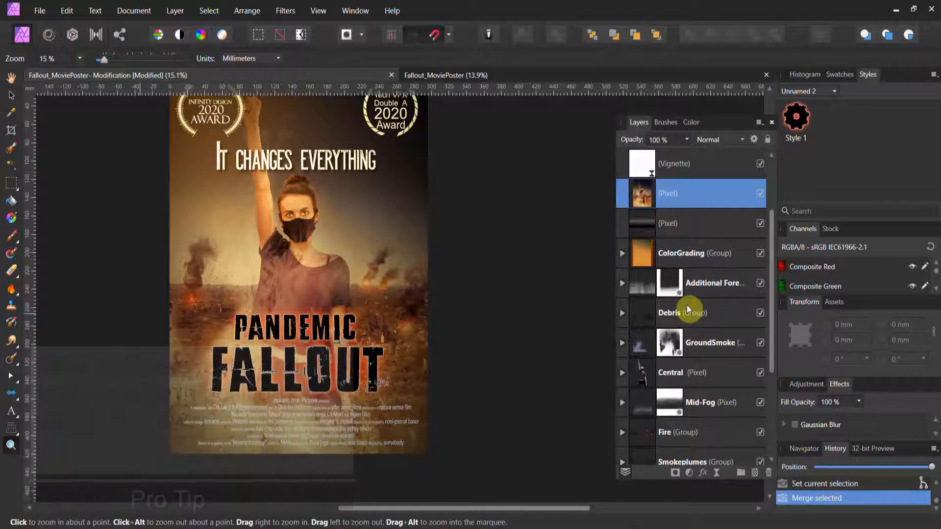
Rename the merged pixel layer as Image
{"action": "double_click", "coordinate": [667, 195]}
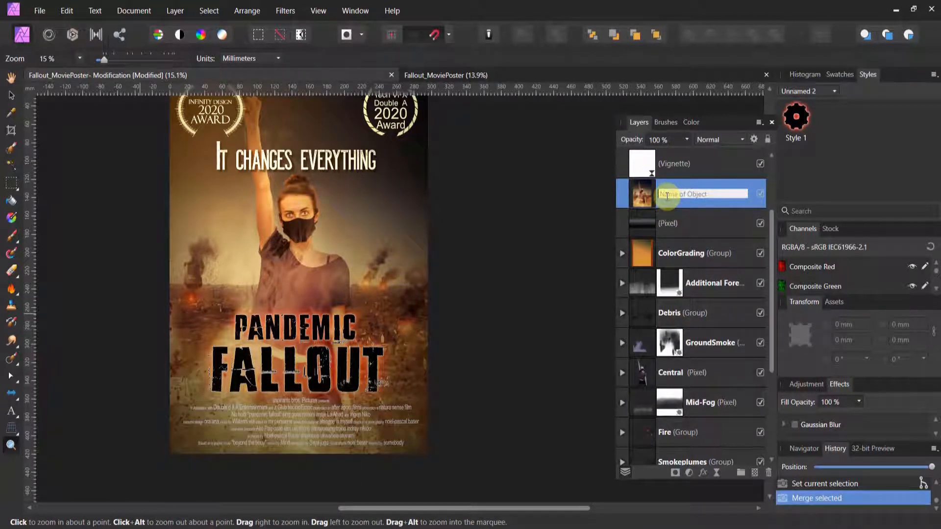
{"action": "type", "text": "Image"}
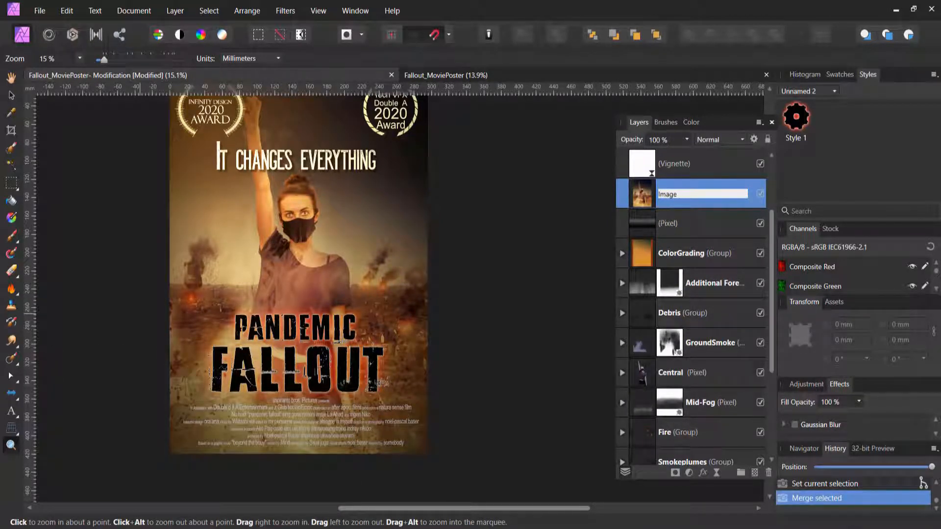
{"action": "key", "text": "Return"}
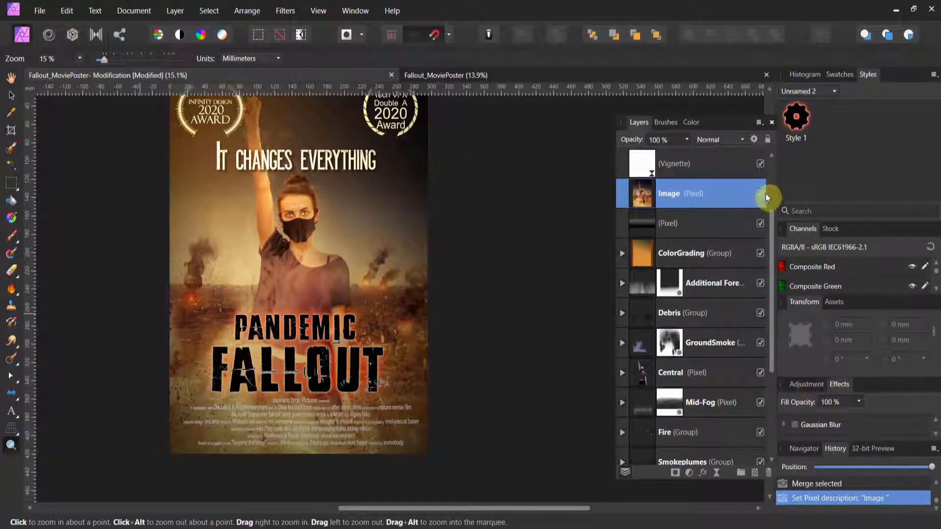
Hide the Image layer and show it again to compare it with the original layers beneath
{"action": "left_click", "coordinate": [760, 193]}
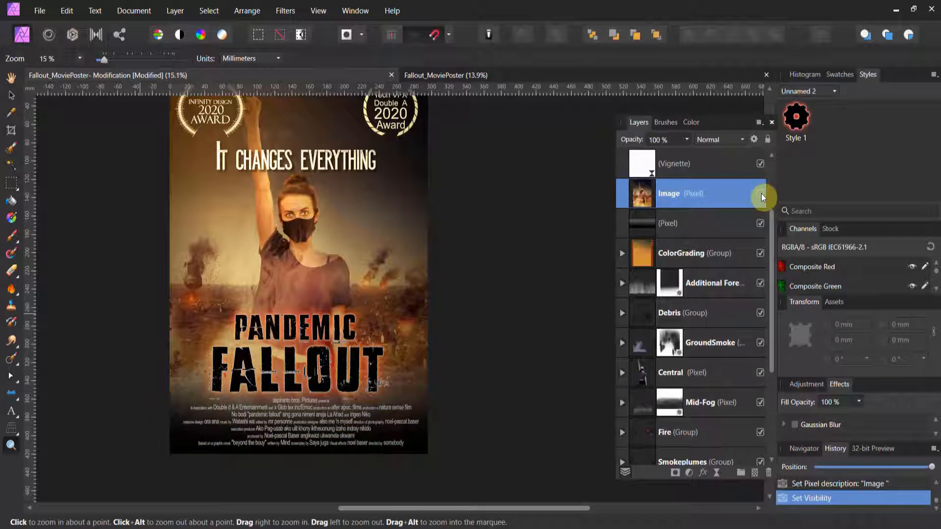
{"action": "scroll", "coordinate": [730, 217], "scroll_direction": "up", "scroll_amount": 3}
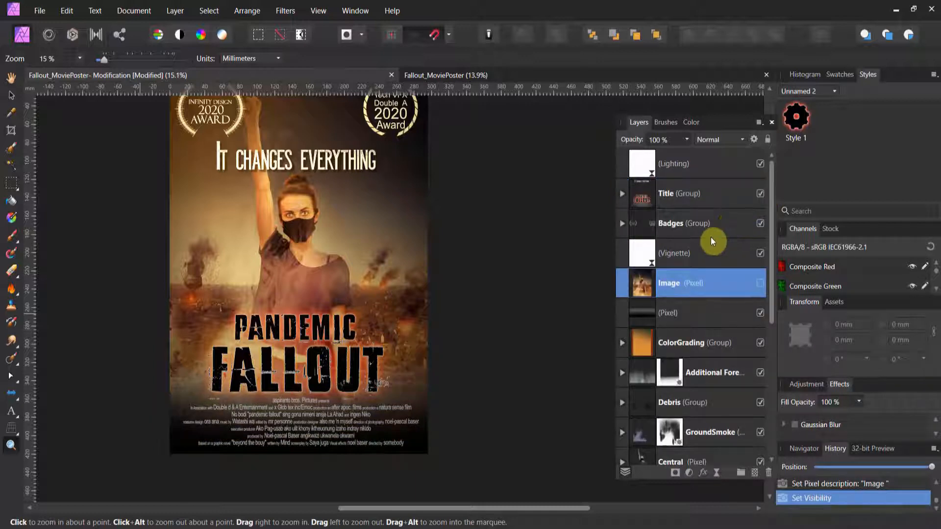
{"action": "left_click", "coordinate": [760, 283]}
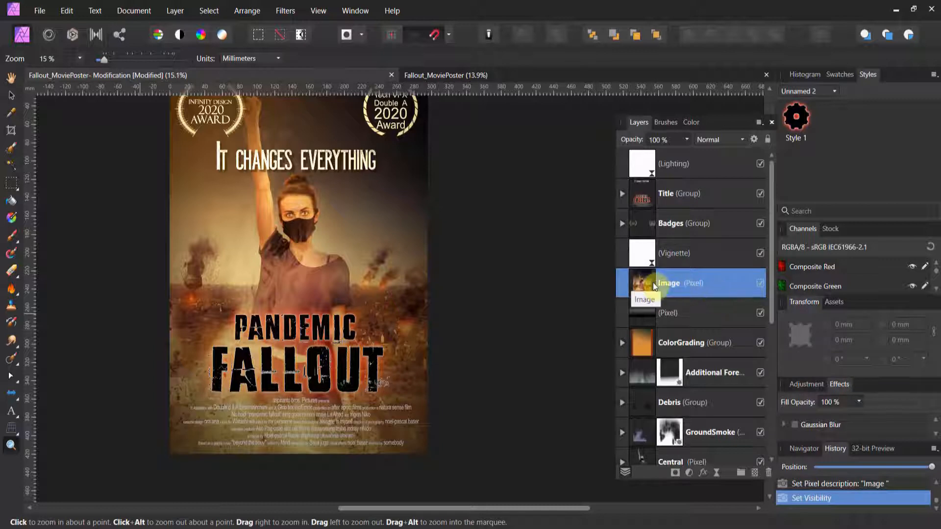
Open the Image layer in the Tone Mapping Persona and choose the Bathwater preset from the James Ritson Customs category
{"action": "left_click", "coordinate": [95, 38]}
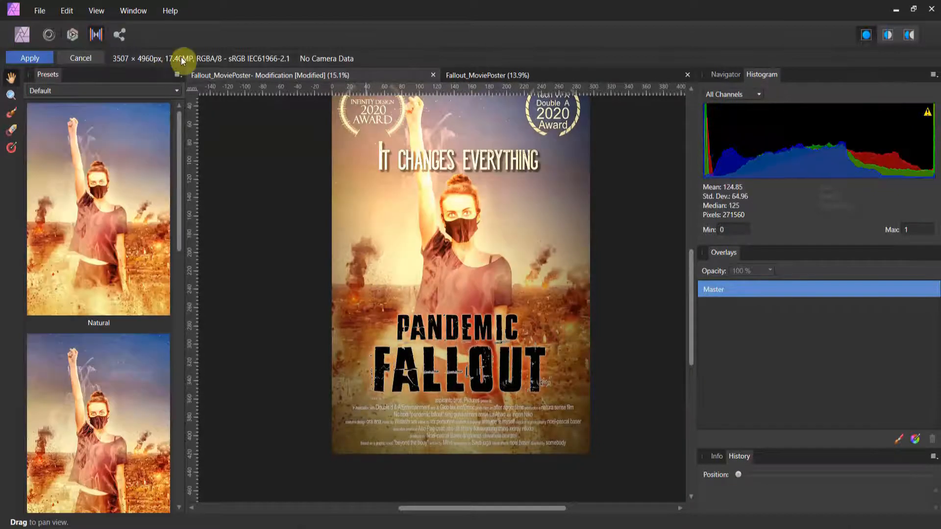
{"action": "scroll", "coordinate": [113, 229], "scroll_direction": "down", "scroll_amount": 4}
{"action": "scroll", "coordinate": [116, 235], "scroll_direction": "down", "scroll_amount": 6}
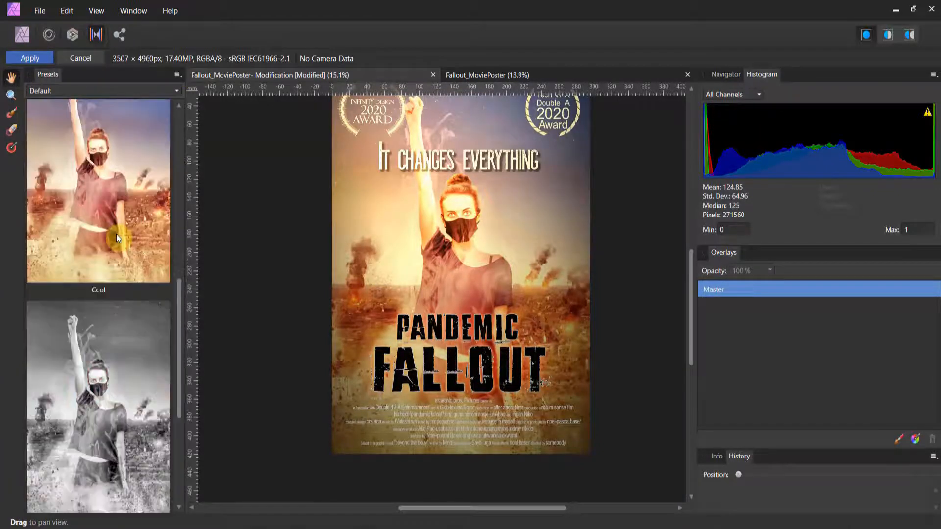
{"action": "scroll", "coordinate": [117, 234], "scroll_direction": "up", "scroll_amount": 2}
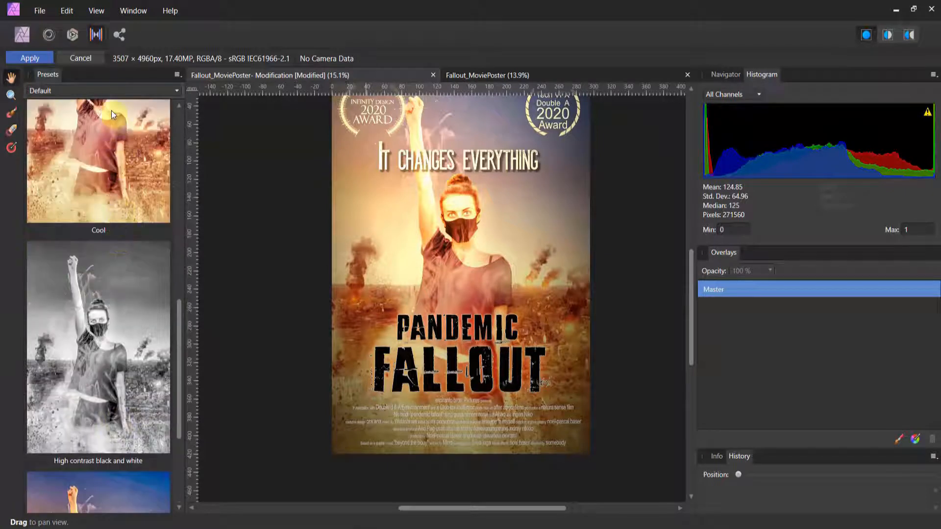
{"action": "left_click", "coordinate": [114, 92]}
{"action": "left_click", "coordinate": [104, 148]}
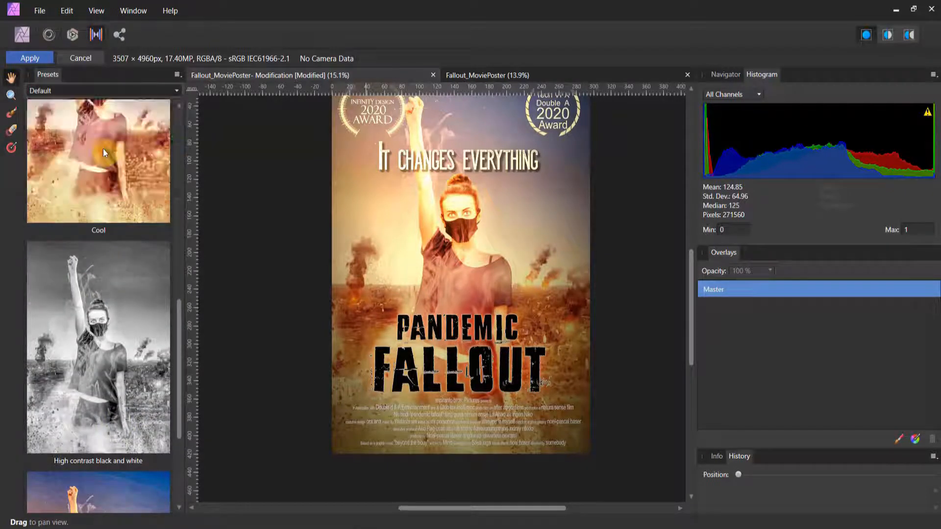
{"action": "scroll", "coordinate": [120, 194], "scroll_direction": "down", "scroll_amount": 4}
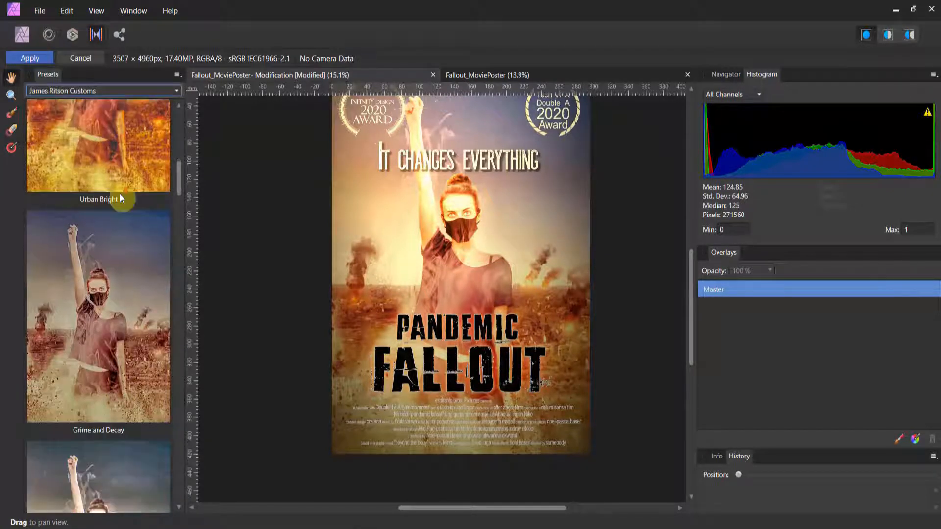
{"action": "left_click", "coordinate": [117, 262]}
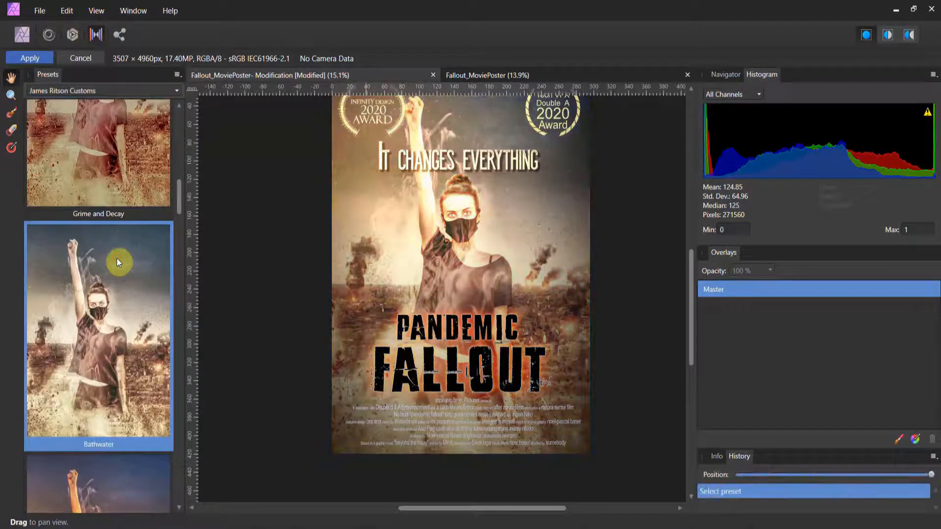
Browse the remaining James Ritson Customs presets and choose Cold Heart for the image
{"action": "scroll", "coordinate": [117, 259], "scroll_direction": "down", "scroll_amount": 10}
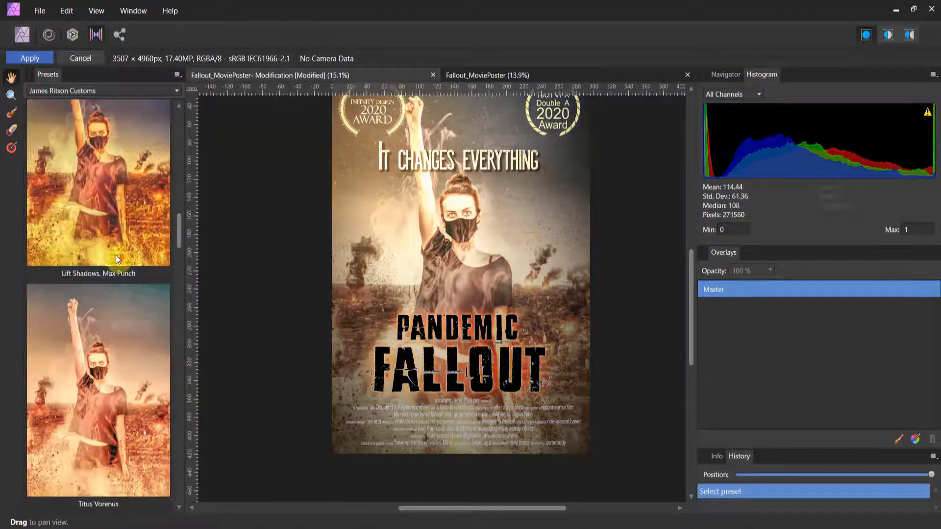
{"action": "scroll", "coordinate": [115, 255], "scroll_direction": "down", "scroll_amount": 10}
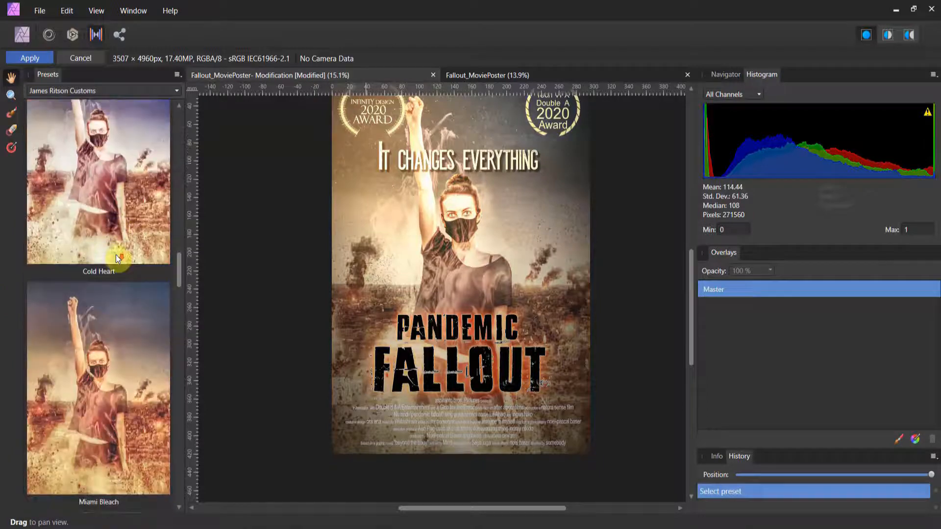
{"action": "scroll", "coordinate": [115, 254], "scroll_direction": "down", "scroll_amount": 10}
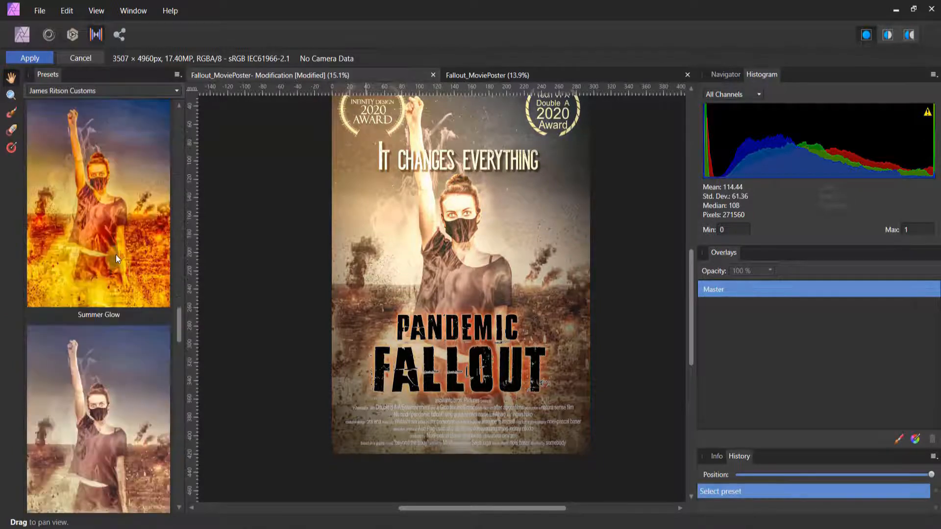
{"action": "scroll", "coordinate": [116, 250], "scroll_direction": "down", "scroll_amount": 8}
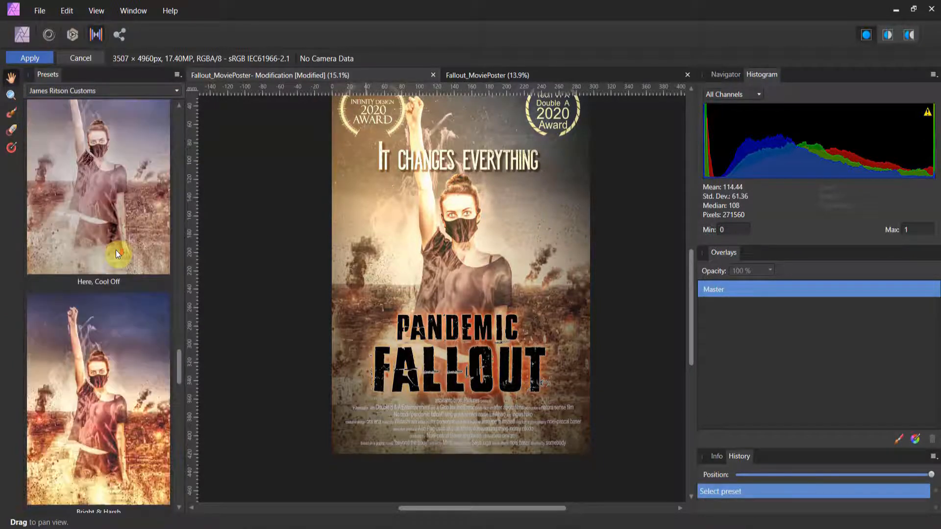
{"action": "scroll", "coordinate": [115, 251], "scroll_direction": "down", "scroll_amount": 10}
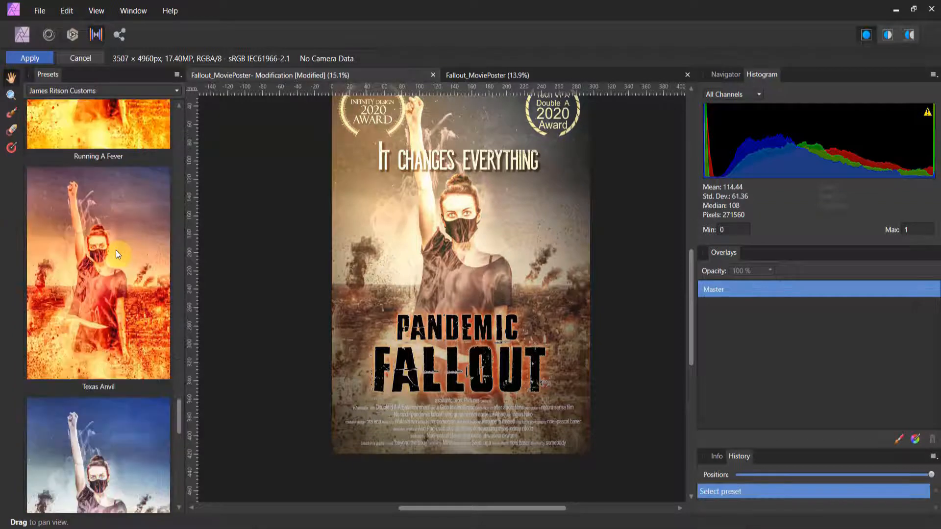
{"action": "scroll", "coordinate": [116, 249], "scroll_direction": "down", "scroll_amount": 7}
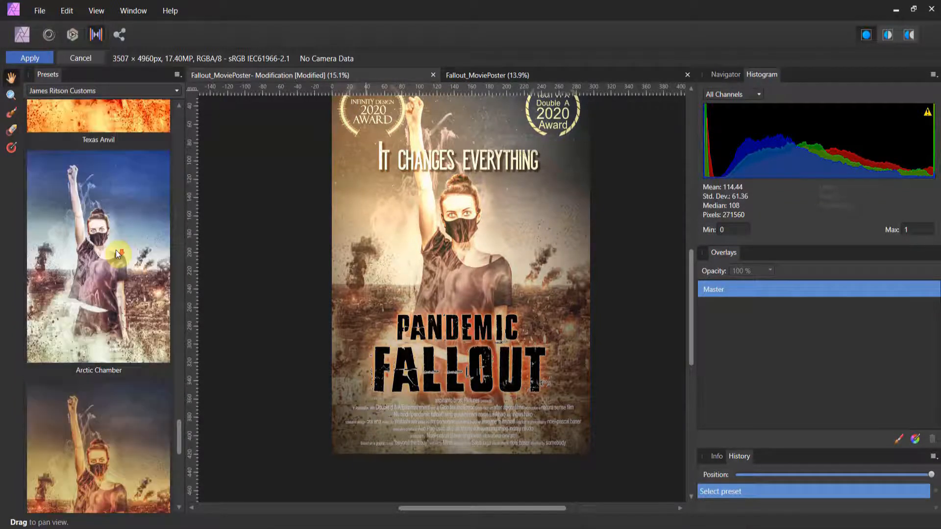
{"action": "scroll", "coordinate": [115, 251], "scroll_direction": "down", "scroll_amount": 8}
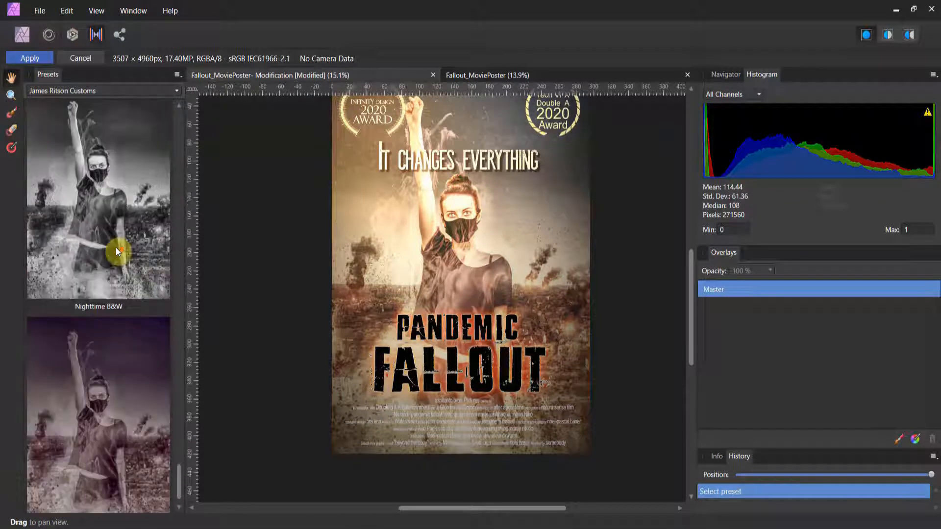
{"action": "scroll", "coordinate": [115, 240], "scroll_direction": "up", "scroll_amount": 7}
{"action": "scroll", "coordinate": [112, 229], "scroll_direction": "up", "scroll_amount": 10}
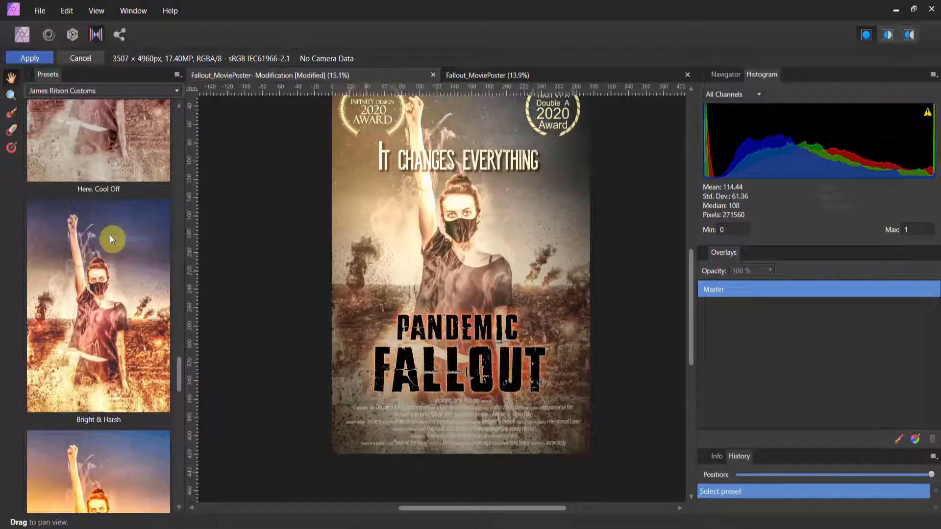
{"action": "scroll", "coordinate": [109, 235], "scroll_direction": "up", "scroll_amount": 6}
{"action": "scroll", "coordinate": [110, 242], "scroll_direction": "up", "scroll_amount": 5}
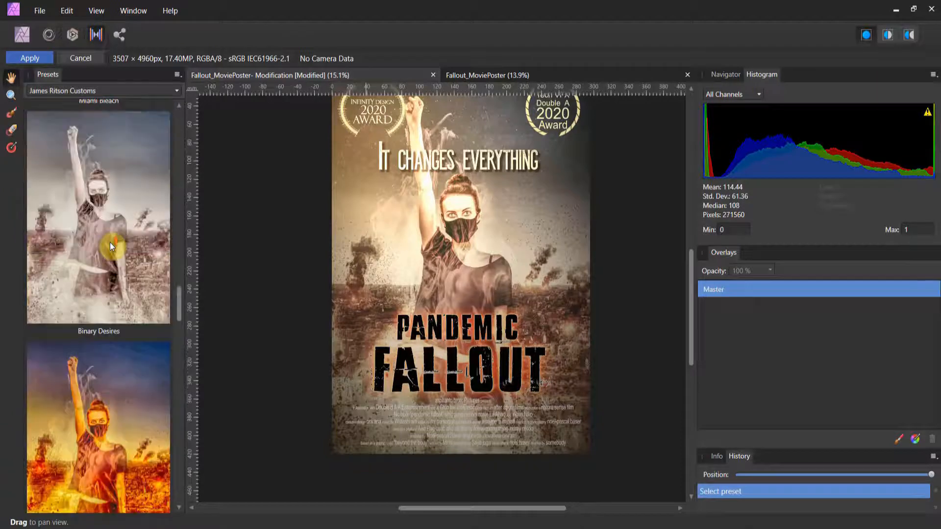
{"action": "scroll", "coordinate": [110, 243], "scroll_direction": "up", "scroll_amount": 4}
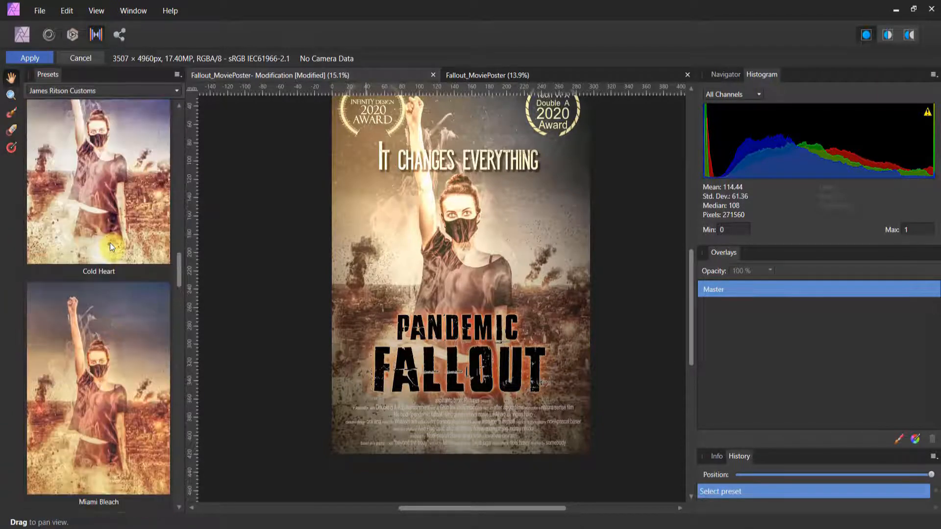
{"action": "left_click", "coordinate": [107, 258]}
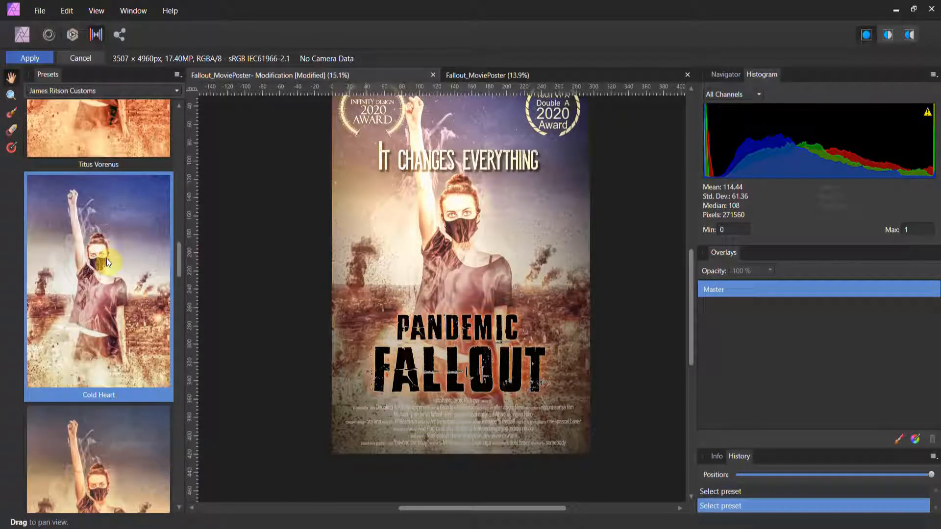
Go back through the James Ritson Customs presets and choose Grime and Decay for the image
{"action": "scroll", "coordinate": [107, 258], "scroll_direction": "up", "scroll_amount": 8}
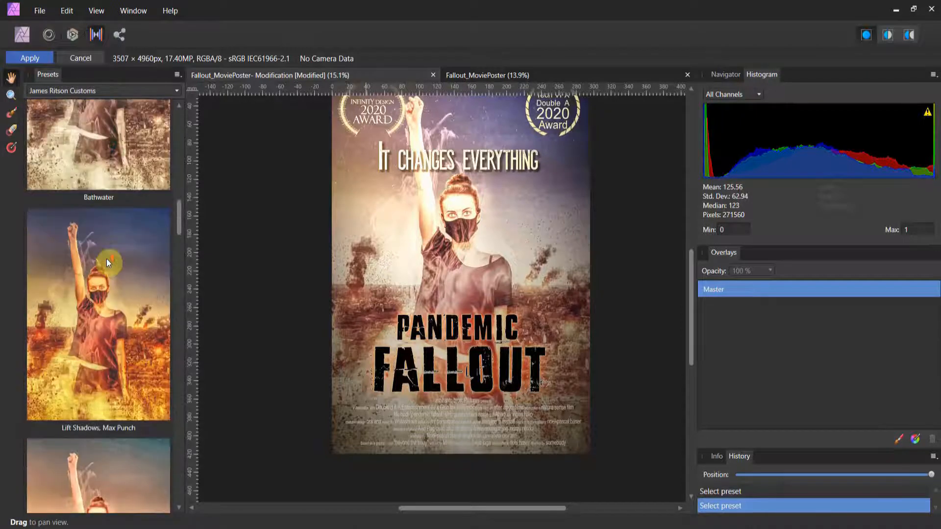
{"action": "scroll", "coordinate": [107, 258], "scroll_direction": "up", "scroll_amount": 8}
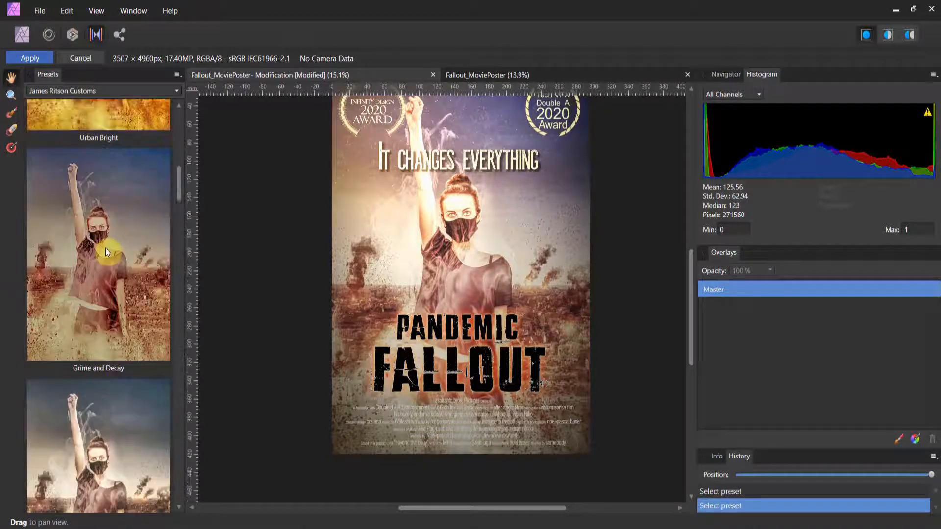
{"action": "left_click", "coordinate": [104, 248]}
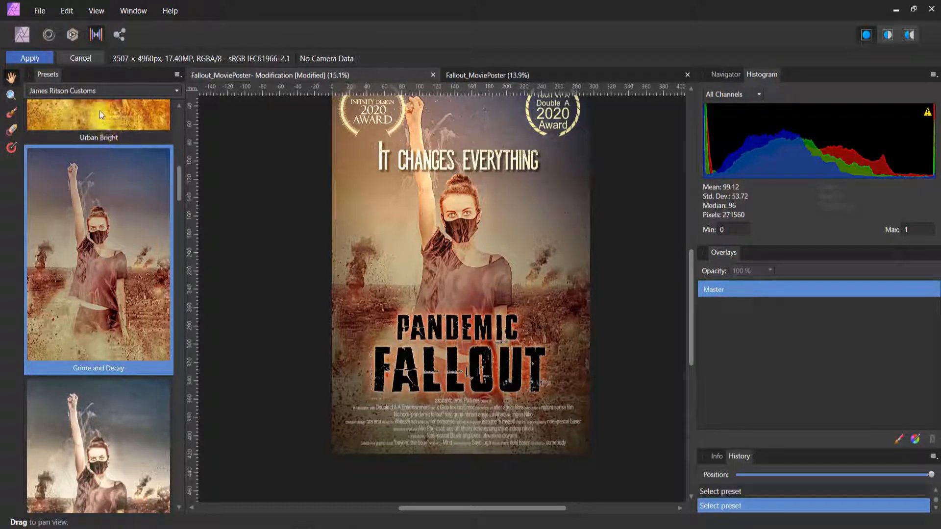
Switch the presets to the Hanan edwards off forum category and choose Washout for the image
{"action": "left_click", "coordinate": [100, 92]}
{"action": "left_click", "coordinate": [98, 166]}
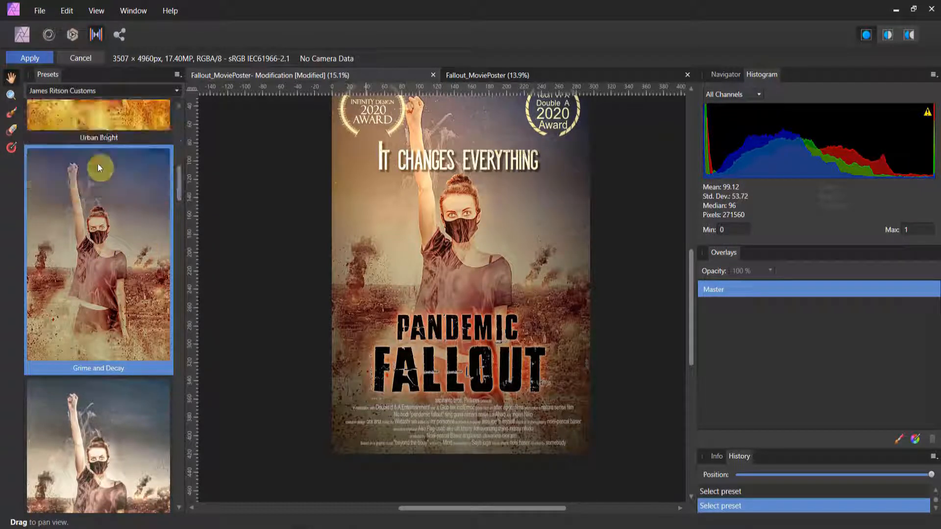
{"action": "left_click", "coordinate": [106, 249]}
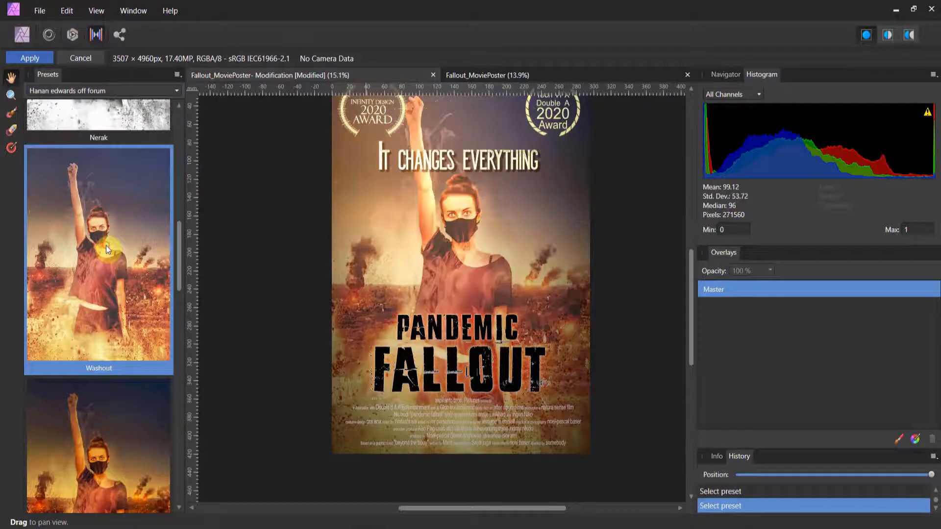
Choose the Zerantum preset and apply the tone mapping to the Image layer
{"action": "left_click", "coordinate": [145, 443]}
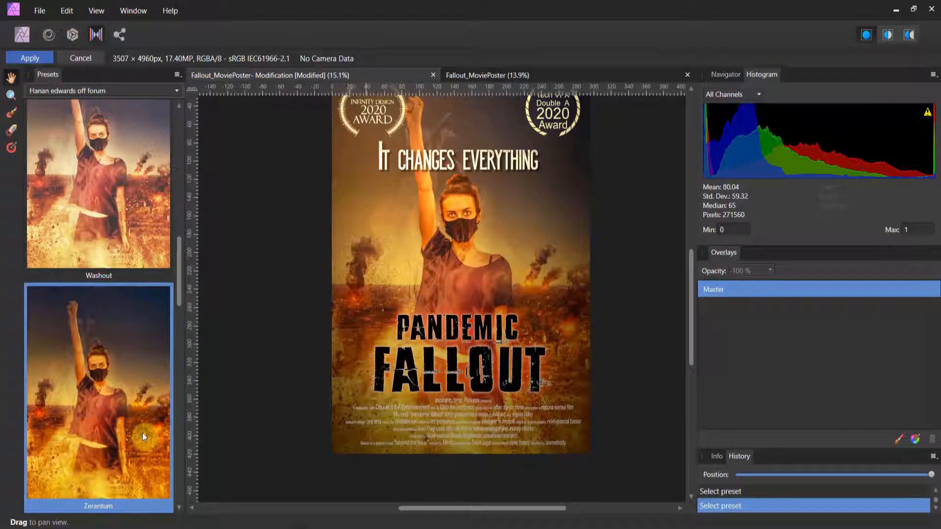
{"action": "scroll", "coordinate": [142, 433], "scroll_direction": "down", "scroll_amount": 1}
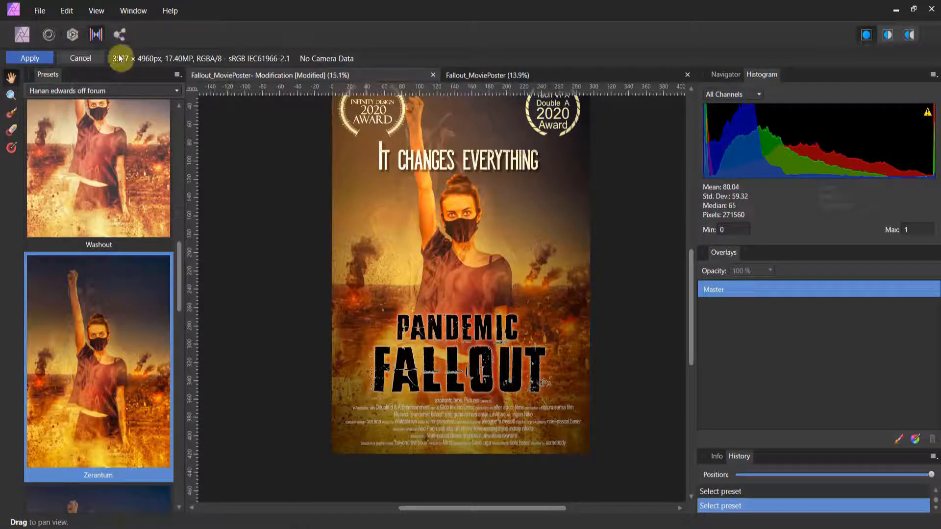
{"action": "left_click", "coordinate": [42, 58]}
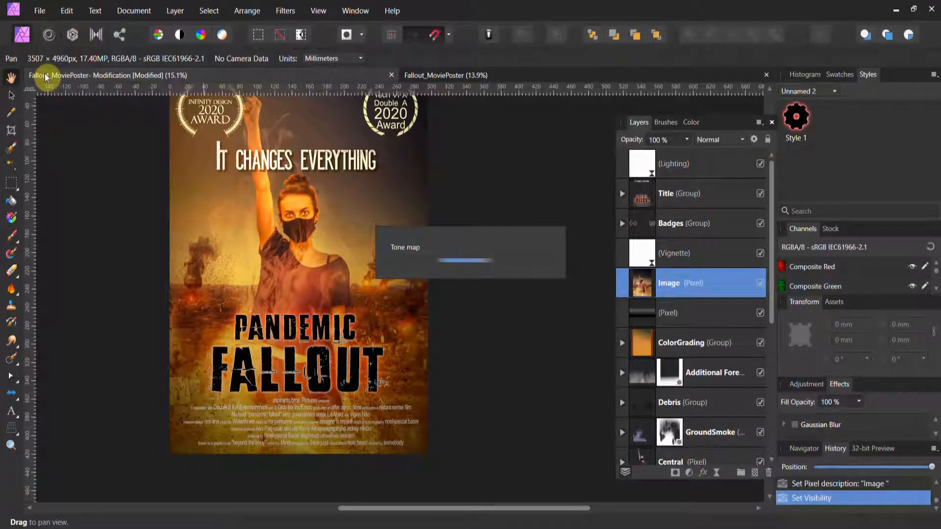
{"action": "scroll", "coordinate": [299, 284], "scroll_direction": "up", "scroll_amount": 1}
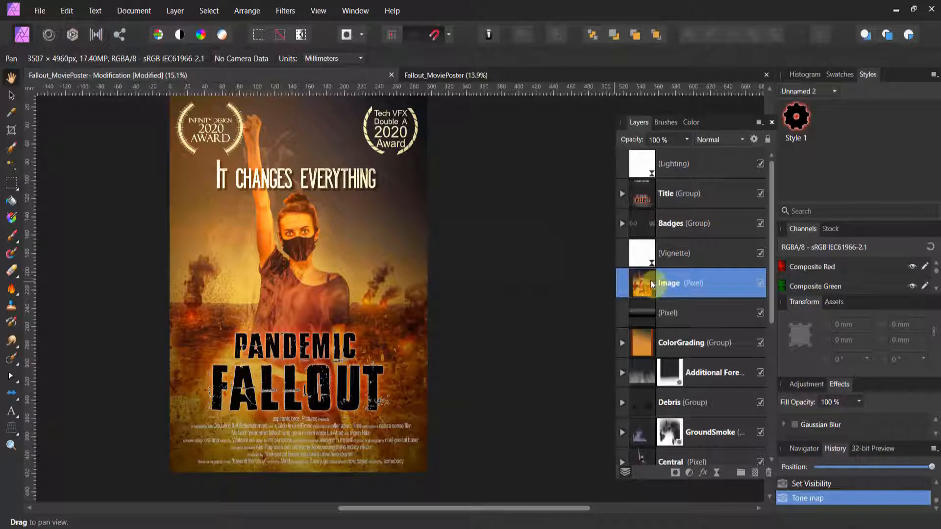
Toggle the tone-mapped Image layer's visibility to compare, and set its blend mode to Darken after previewing other modes
{"action": "left_click", "coordinate": [758, 283]}
{"action": "left_click", "coordinate": [703, 142]}
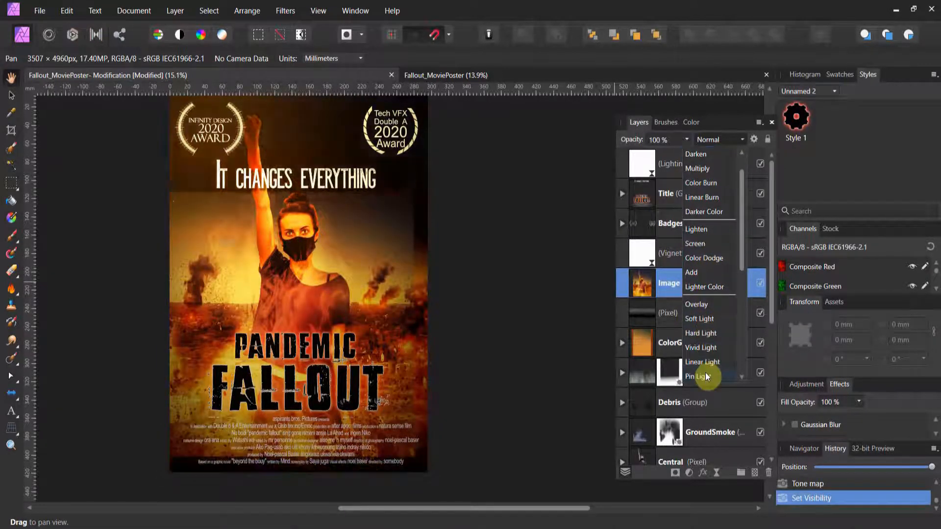
{"action": "scroll", "coordinate": [704, 373], "scroll_direction": "down", "scroll_amount": 3}
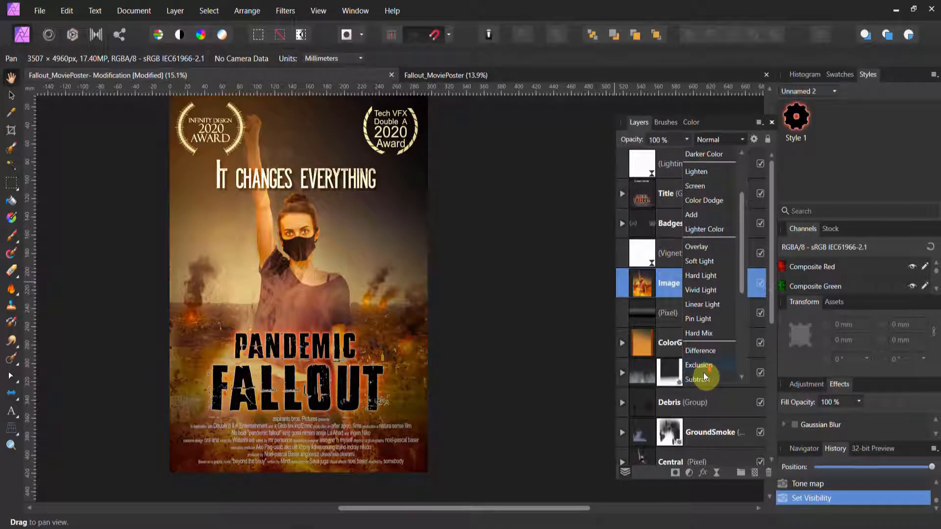
{"action": "scroll", "coordinate": [705, 351], "scroll_direction": "up", "scroll_amount": 3}
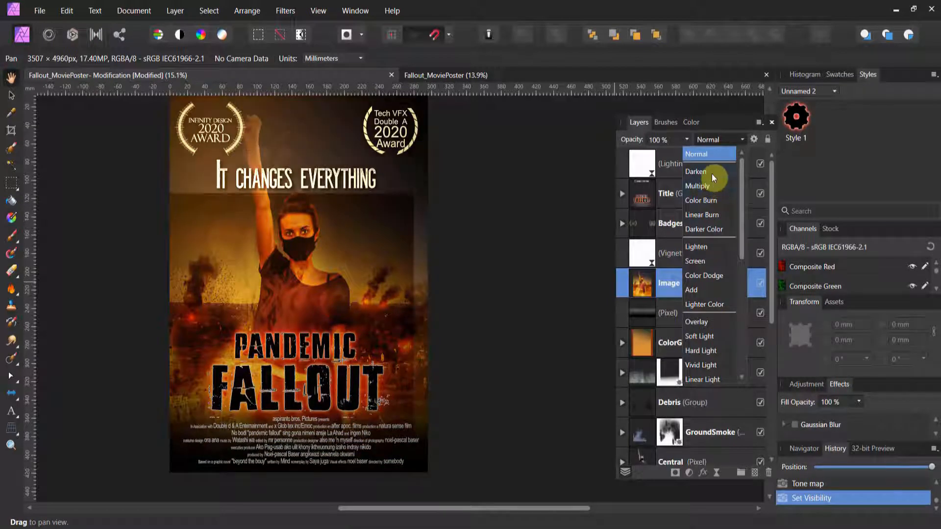
{"action": "left_click", "coordinate": [711, 175]}
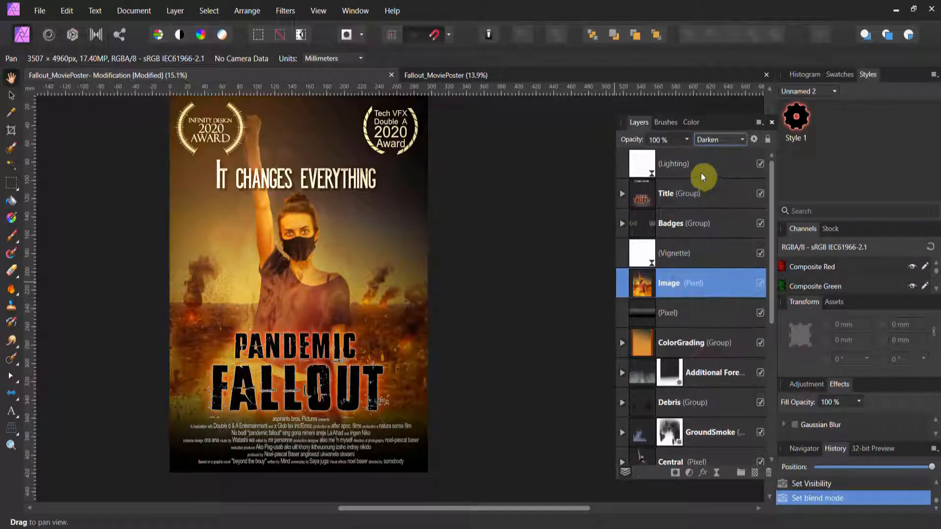
Lower the Image layer's opacity to 47% and try the Darker Color blend mode
{"action": "left_click", "coordinate": [686, 140]}
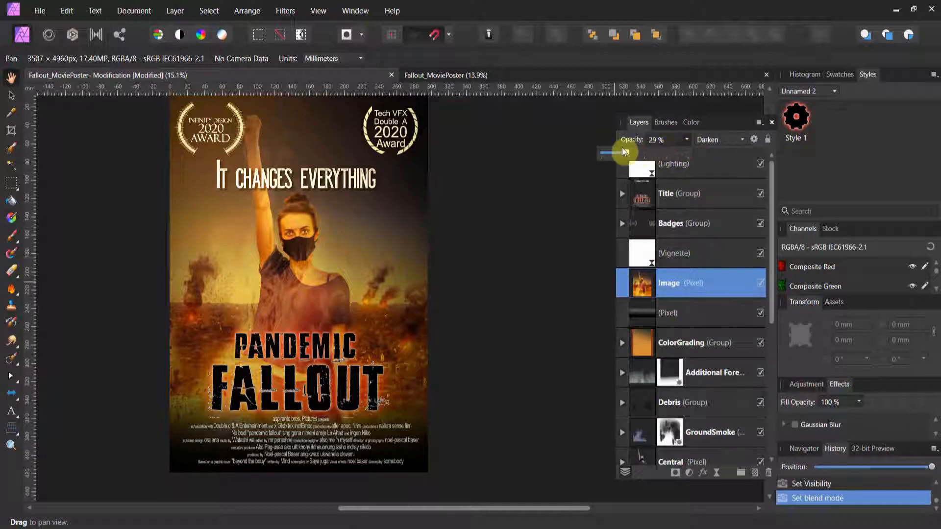
{"action": "mouse_move", "coordinate": [622, 148]}
{"action": "left_mouse_down"}
{"action": "mouse_move", "coordinate": [606, 149]}
{"action": "mouse_move", "coordinate": [620, 149]}
{"action": "left_mouse_up"}
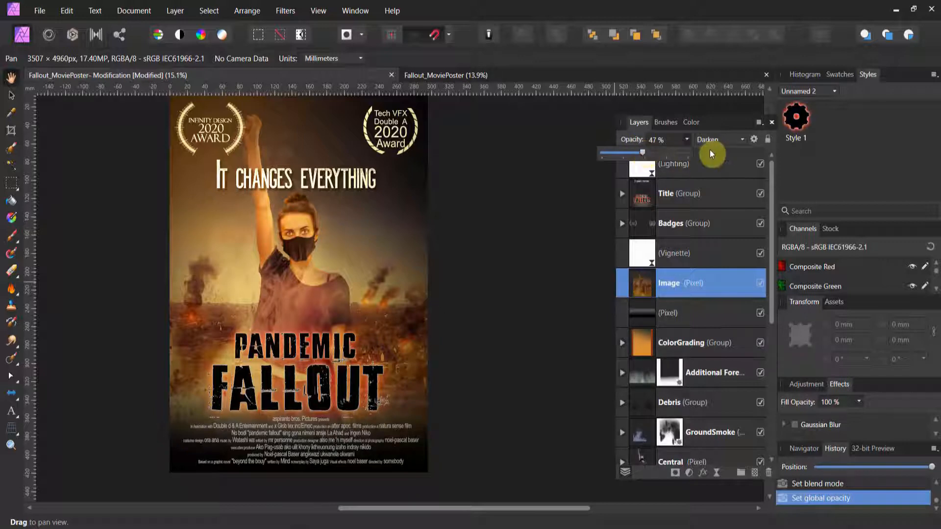
{"action": "left_click", "coordinate": [725, 142]}
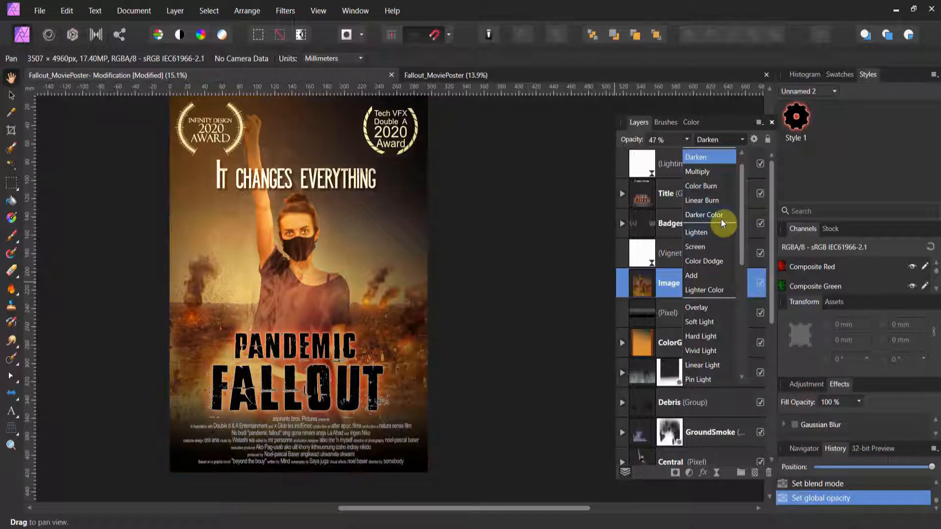
{"action": "left_click", "coordinate": [720, 219]}
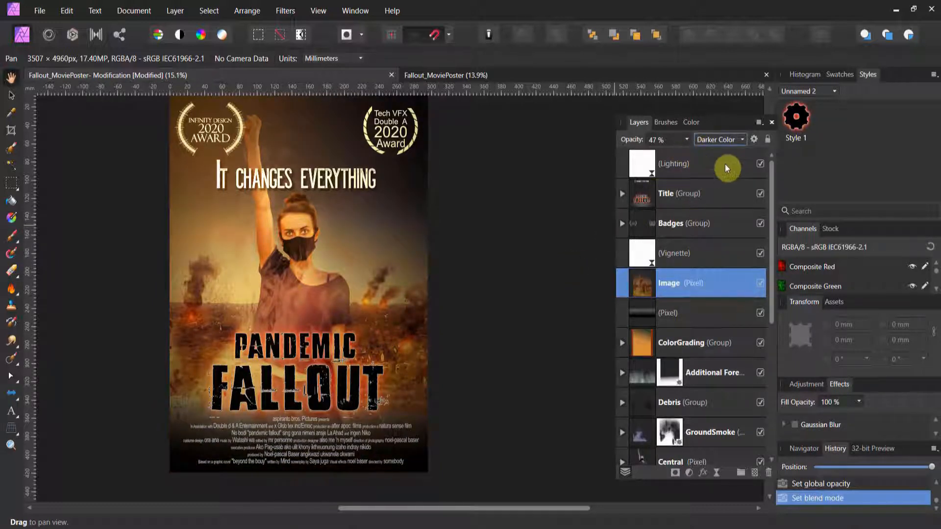
Set the Image layer's blend mode to Hard Light and its opacity to 18%
{"action": "left_click", "coordinate": [730, 142]}
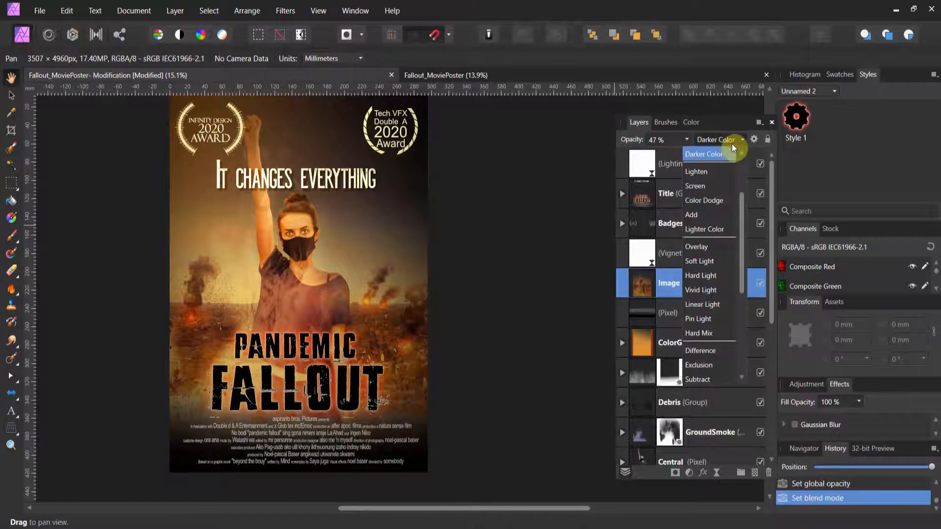
{"action": "left_click", "coordinate": [714, 277]}
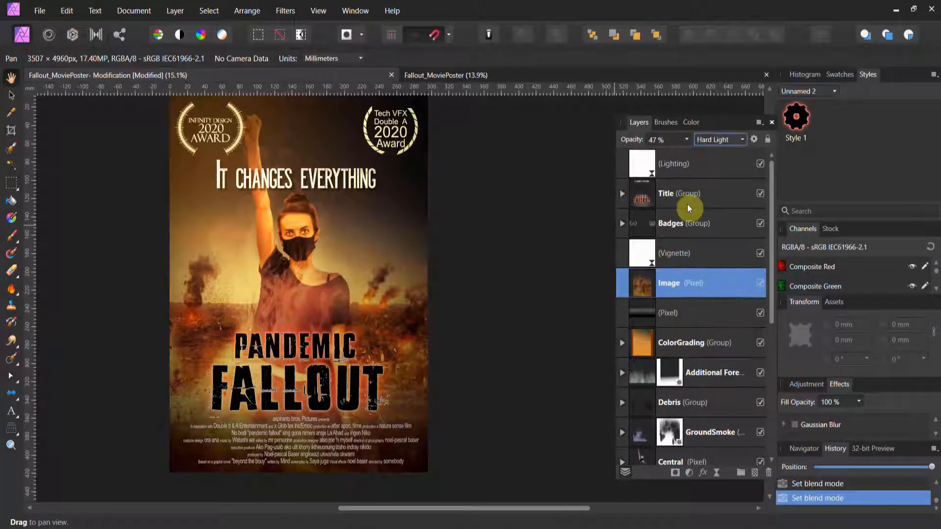
{"action": "left_click", "coordinate": [687, 139]}
{"action": "left_click_drag", "start_coordinate": [688, 154], "coordinate": [663, 155]}
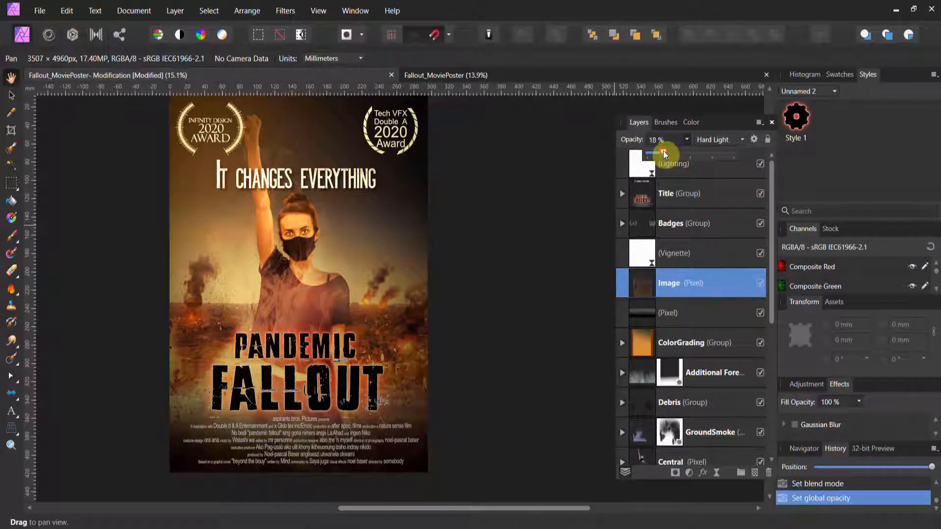
Toggle the Image layer's visibility to compare the poster with and without the blended effect
{"action": "left_click_drag", "start_coordinate": [557, 212], "coordinate": [549, 233]}
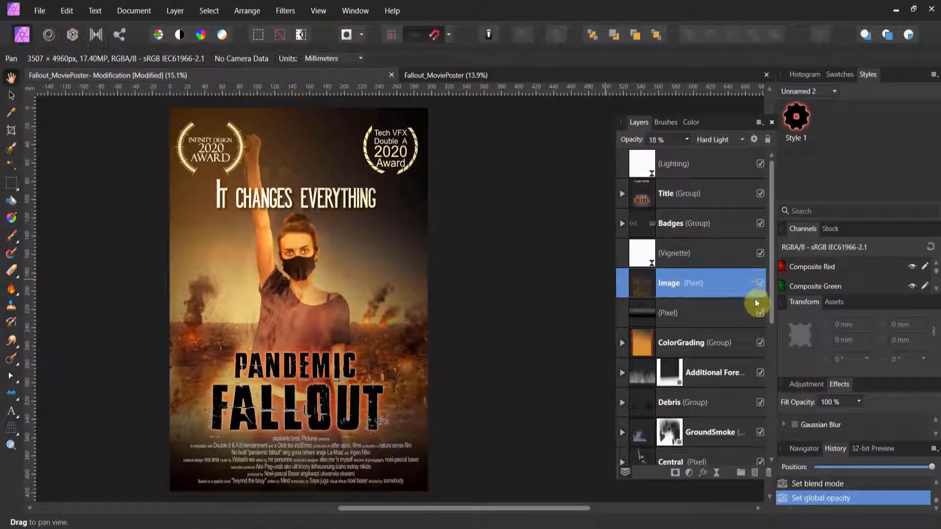
{"action": "left_click", "coordinate": [760, 283]}
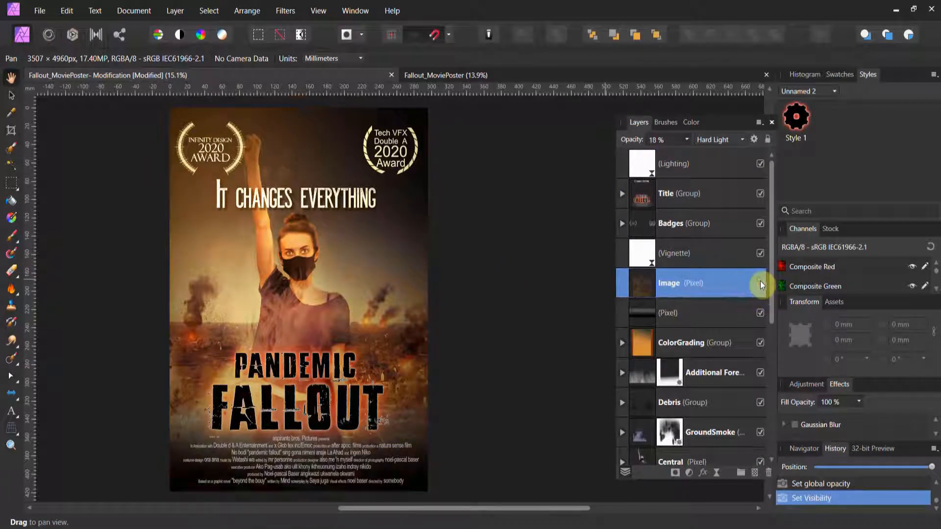